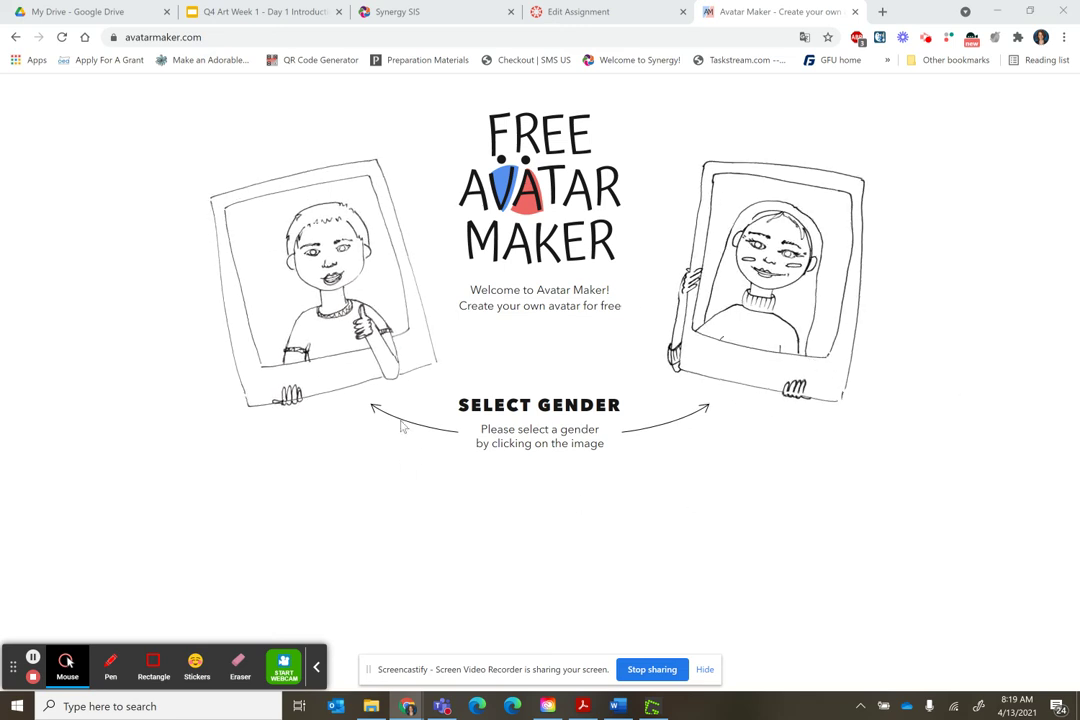
# Step: Pick the boy picture on the Select Gender screen to start a male avatar
pyautogui.click(338, 234)
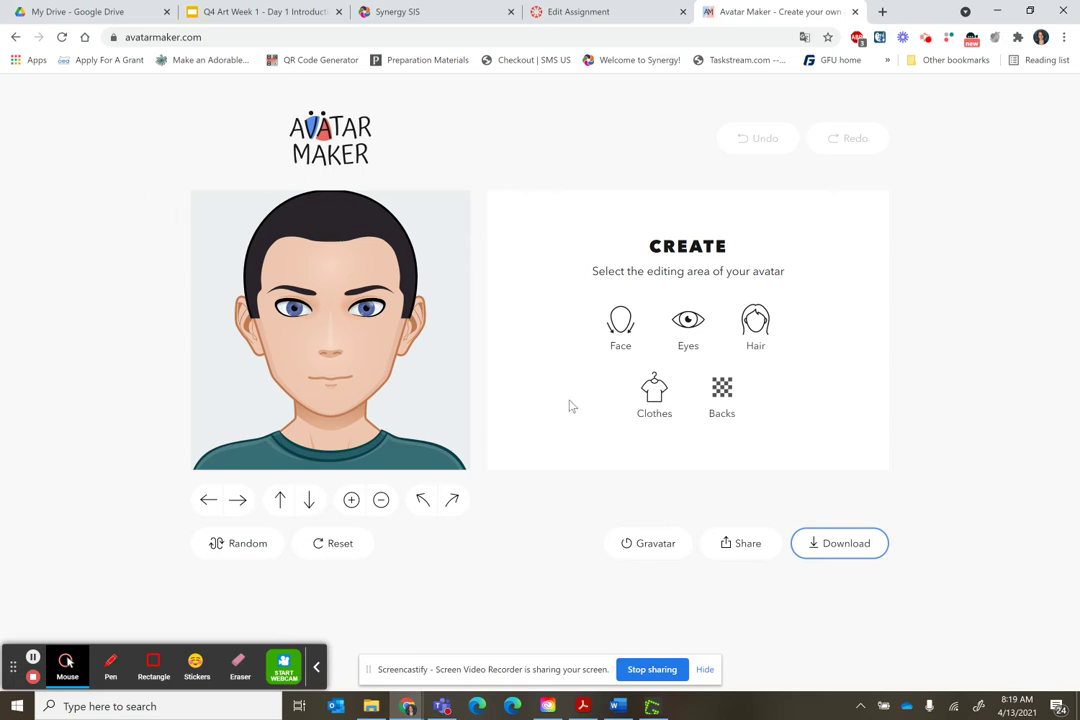
# Step: Change the avatar's face to a shape from the bottom row
pyautogui.click(752, 312)
pyautogui.click(621, 328)
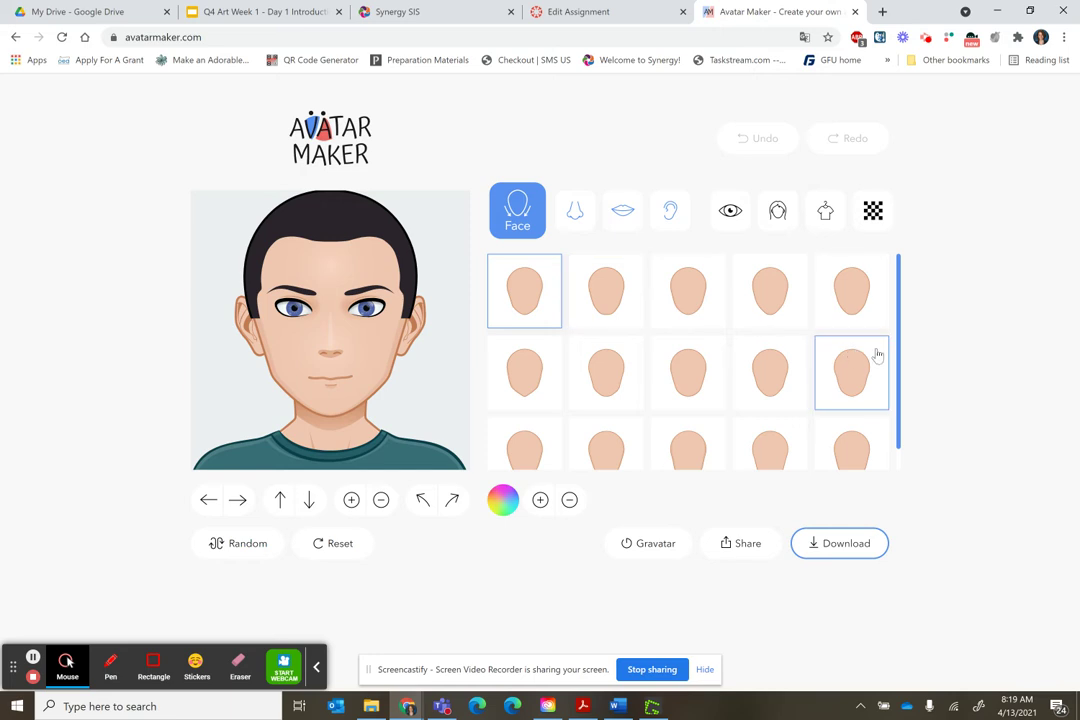
pyautogui.moveTo(902, 362); pyautogui.dragTo(899, 456)
pyautogui.click(699, 430)
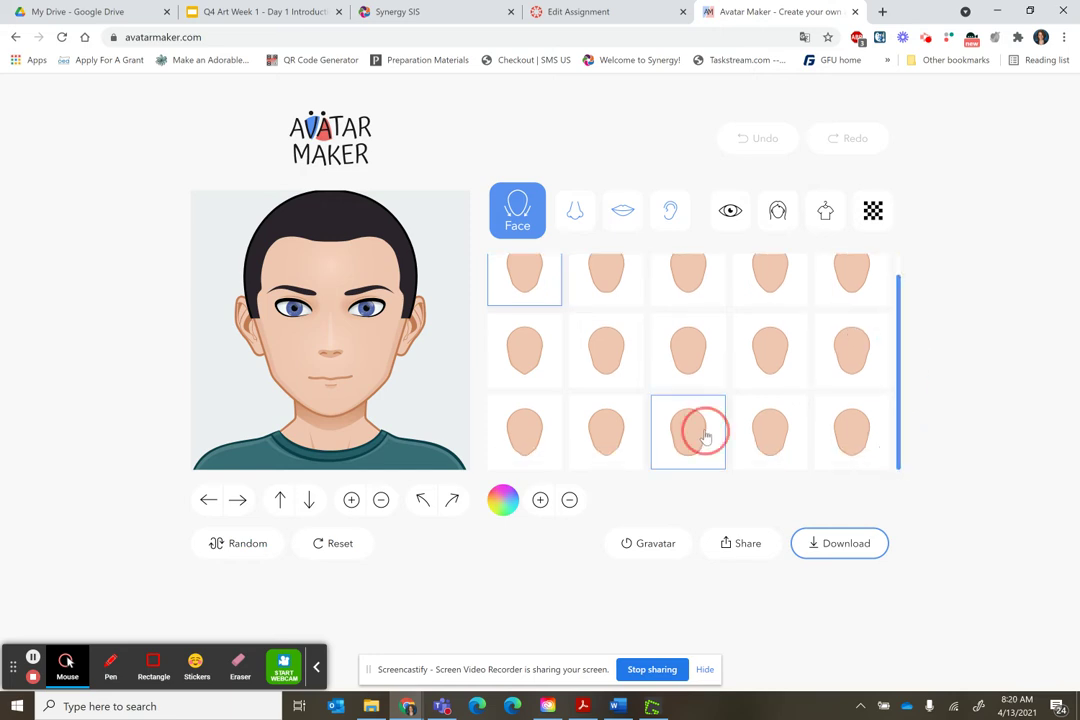
# Step: Try green, purple and lavender skin, then settle on brown #8c5537
pyautogui.click(503, 502)
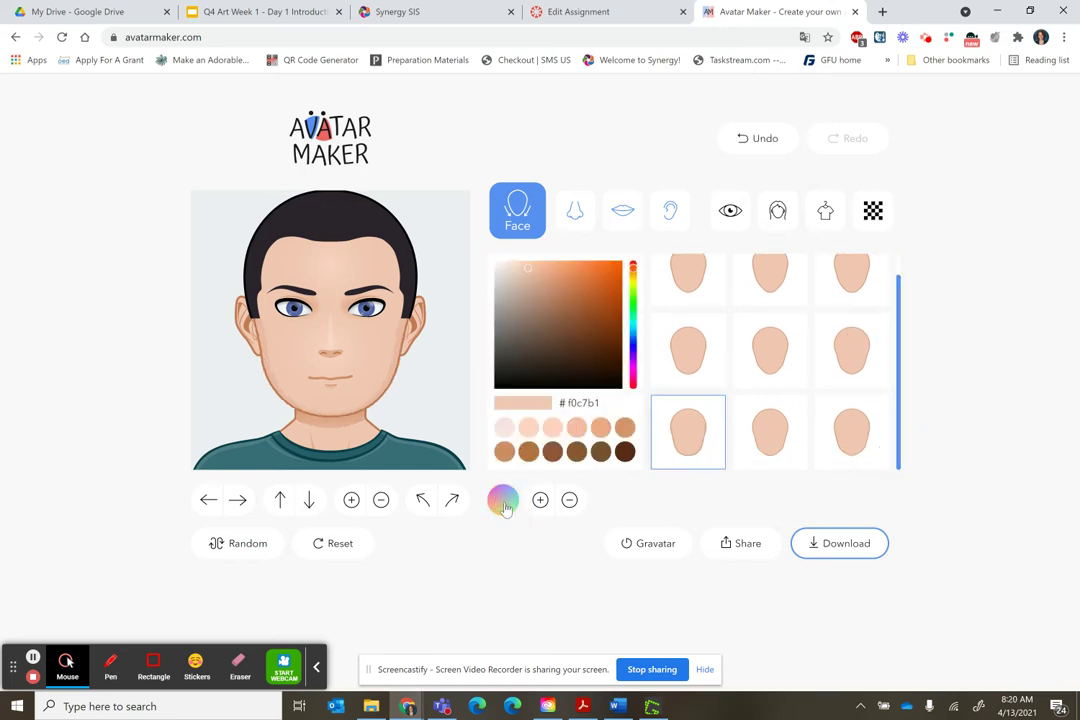
pyautogui.click(529, 452)
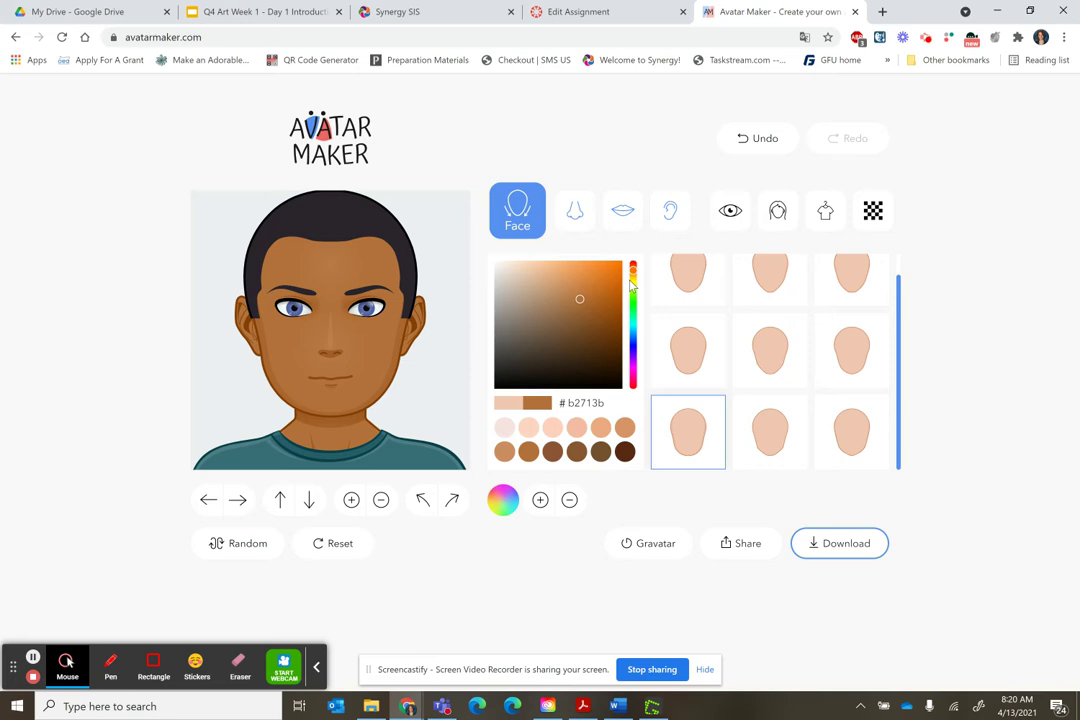
pyautogui.click(634, 305)
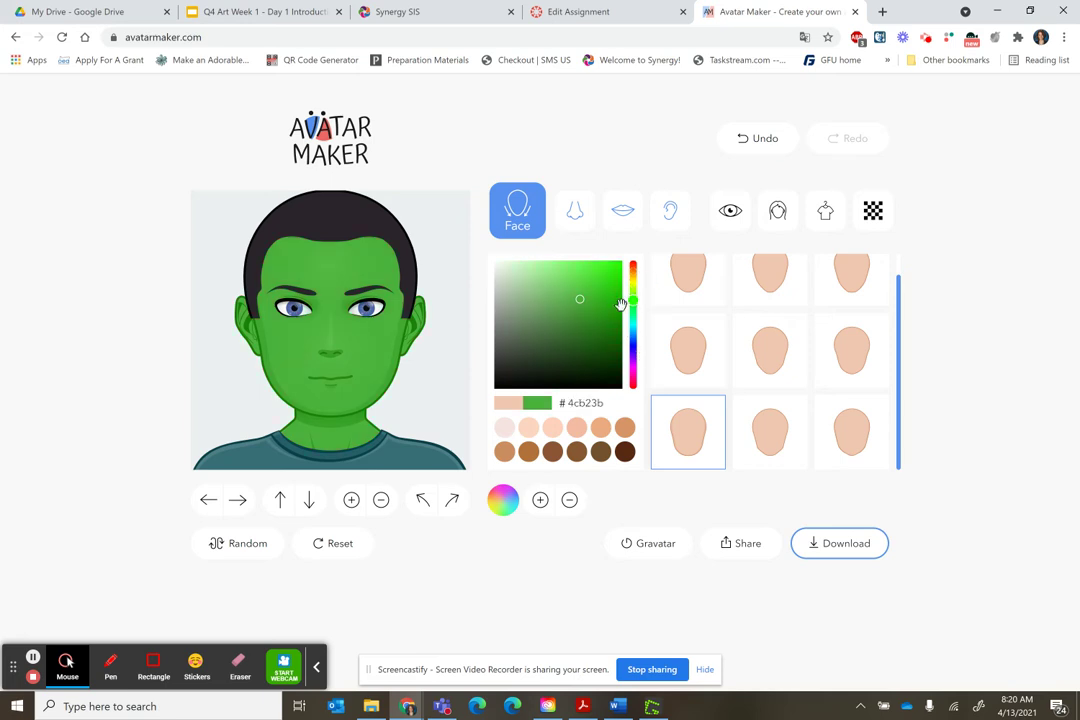
pyautogui.click(633, 357)
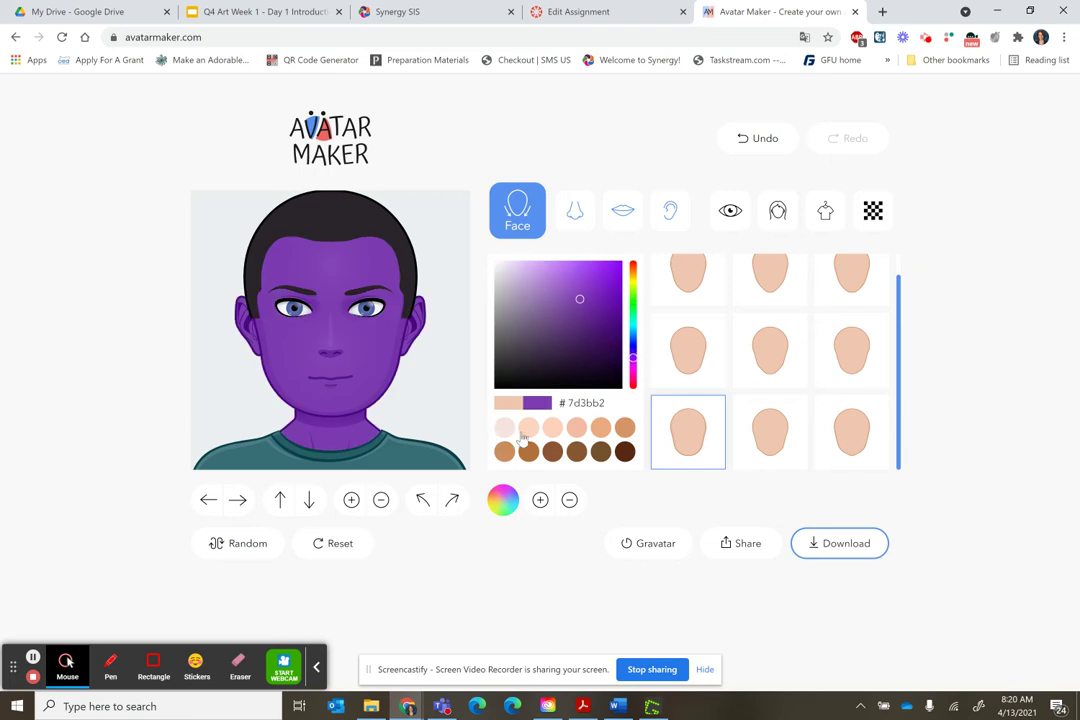
pyautogui.click(518, 273)
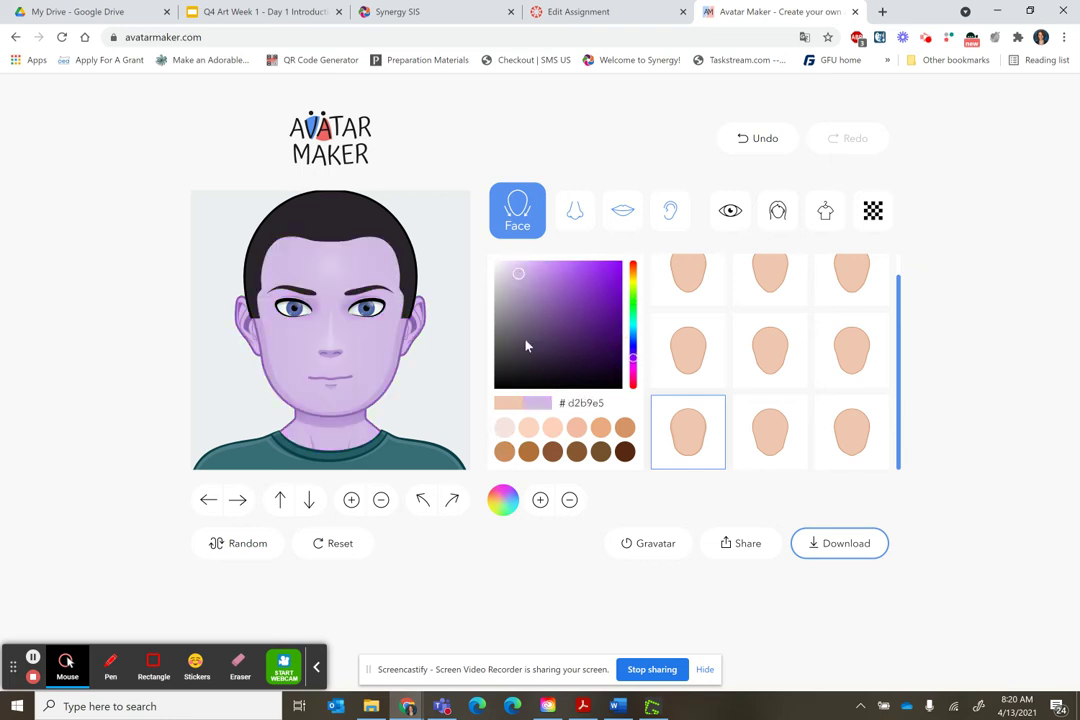
pyautogui.click(555, 453)
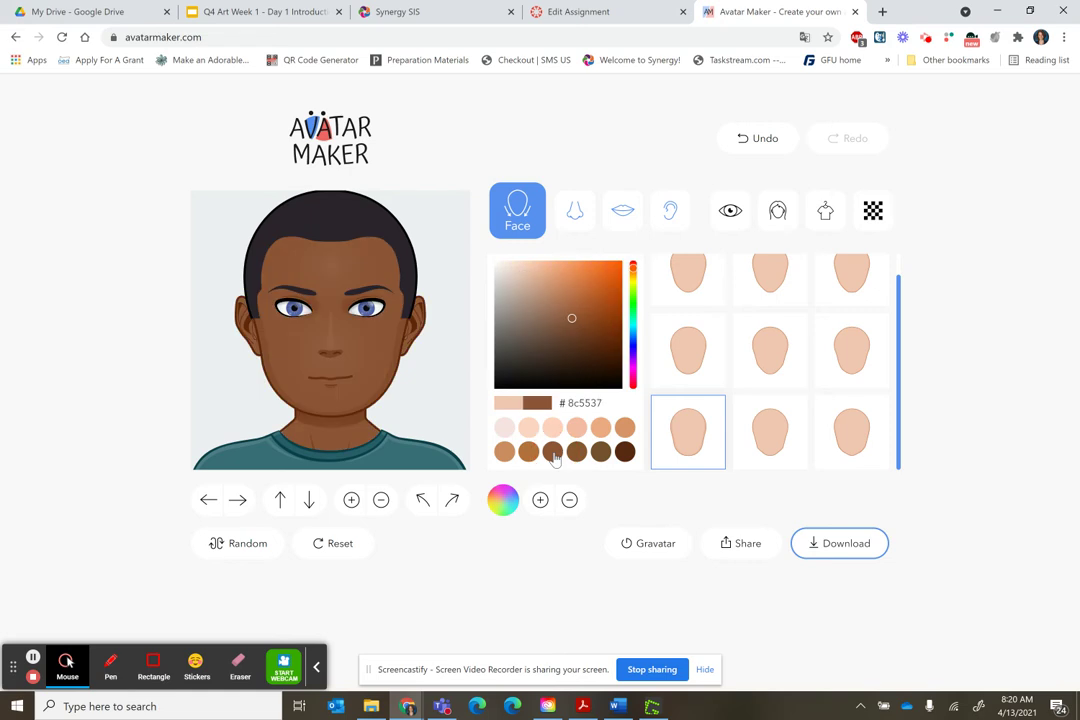
pyautogui.click(578, 218)
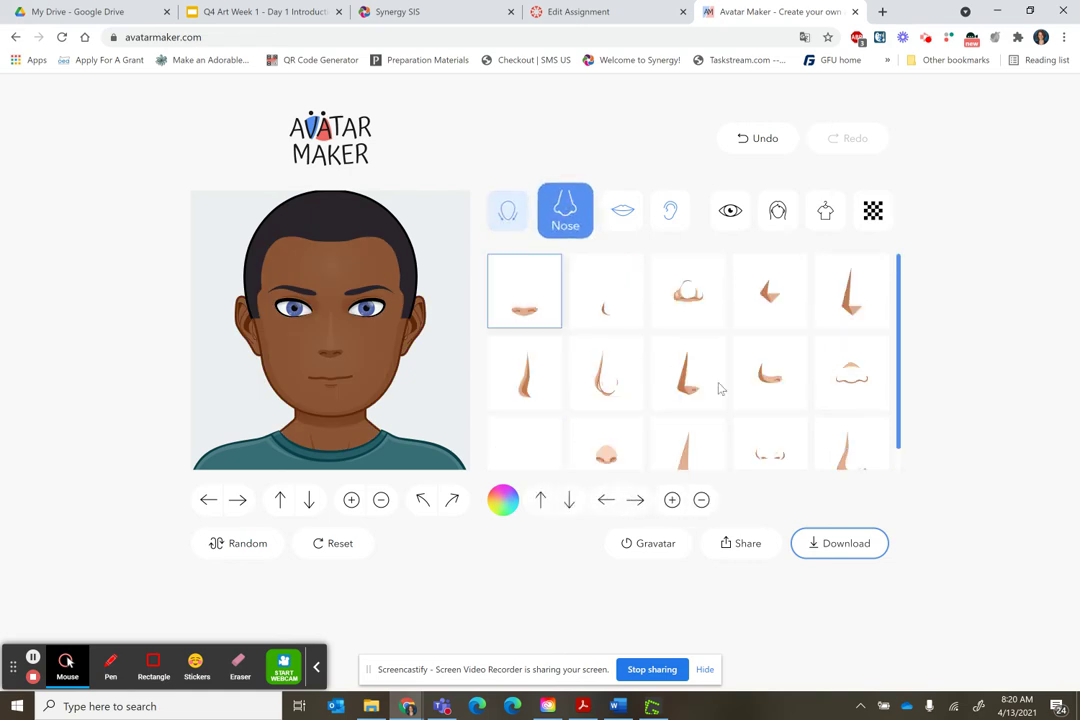
# Step: Give the avatar a tall pointed nose in a darker reddish-brown colour
pyautogui.click(705, 386)
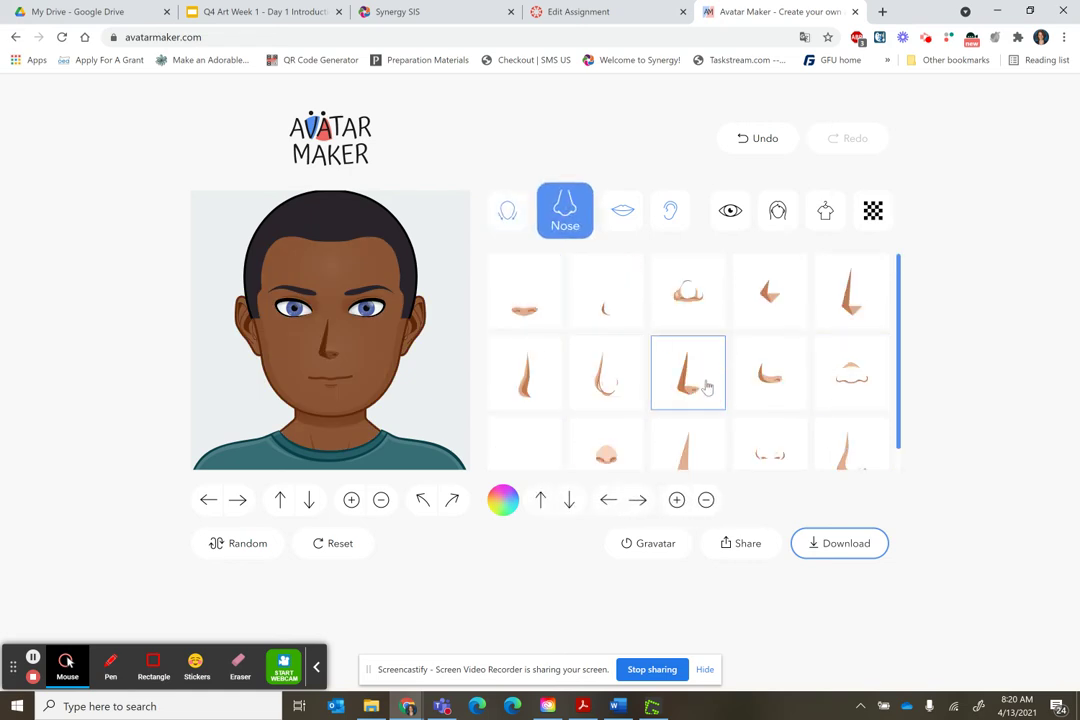
pyautogui.click(350, 500)
pyautogui.click(380, 500)
pyautogui.click(676, 499)
pyautogui.click(706, 499)
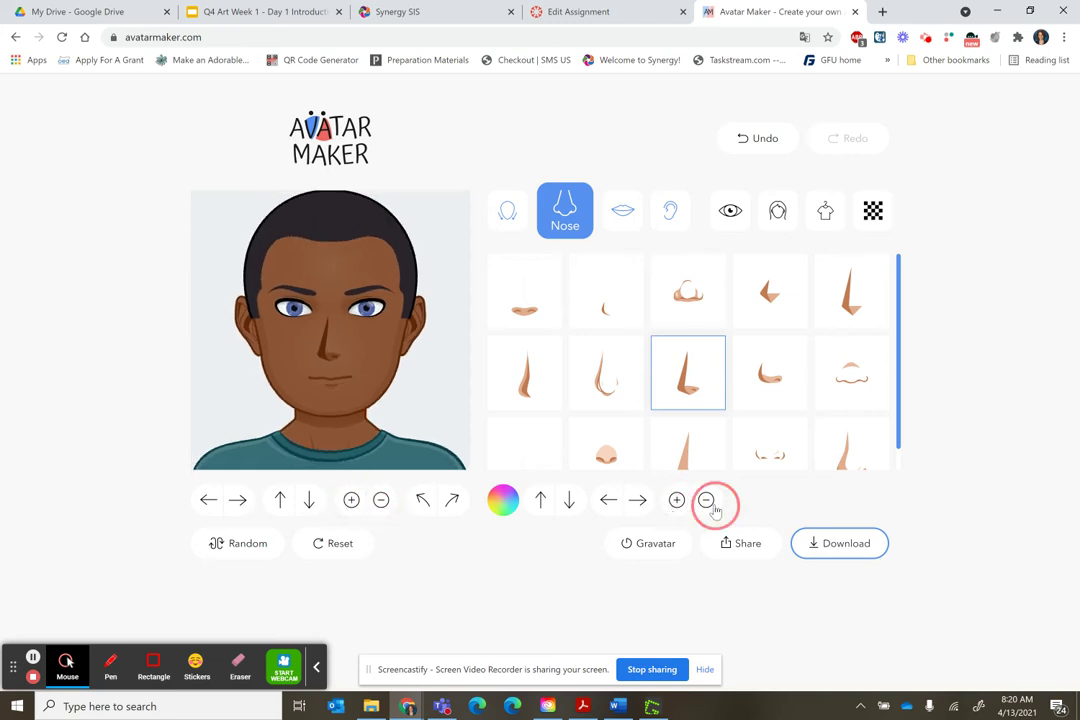
pyautogui.click(502, 499)
pyautogui.click(594, 306)
pyautogui.click(571, 319)
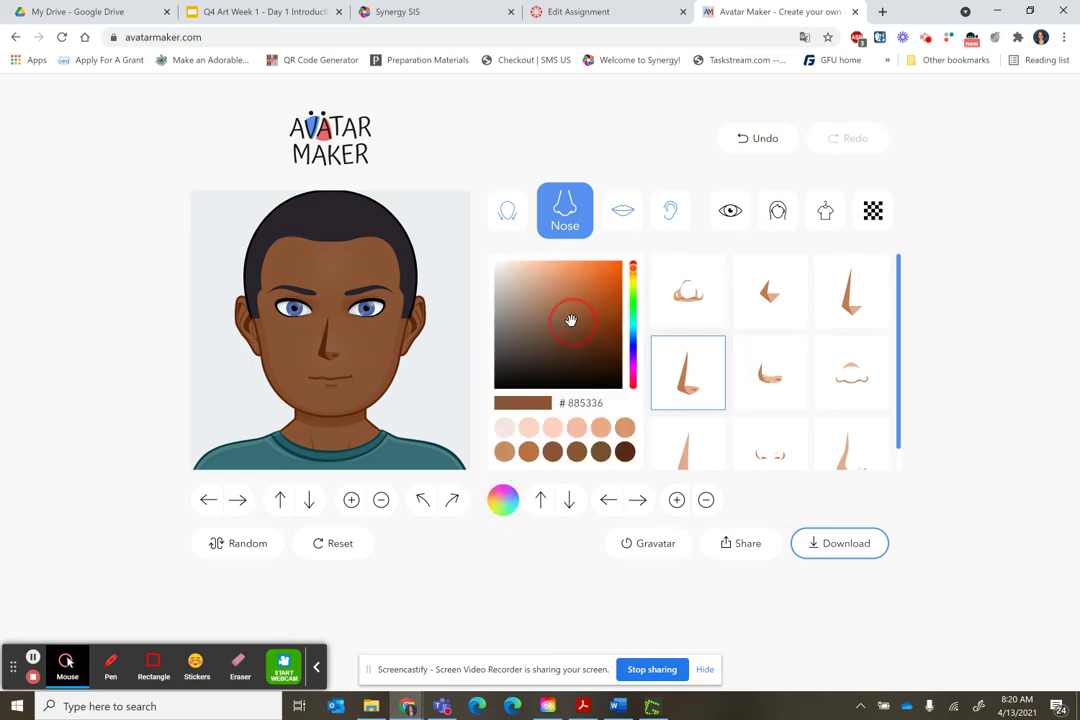
# Step: Give the avatar lips recoloured muted brown #a06b59 and the fourth ear style
pyautogui.click(622, 210)
pyautogui.click(840, 388)
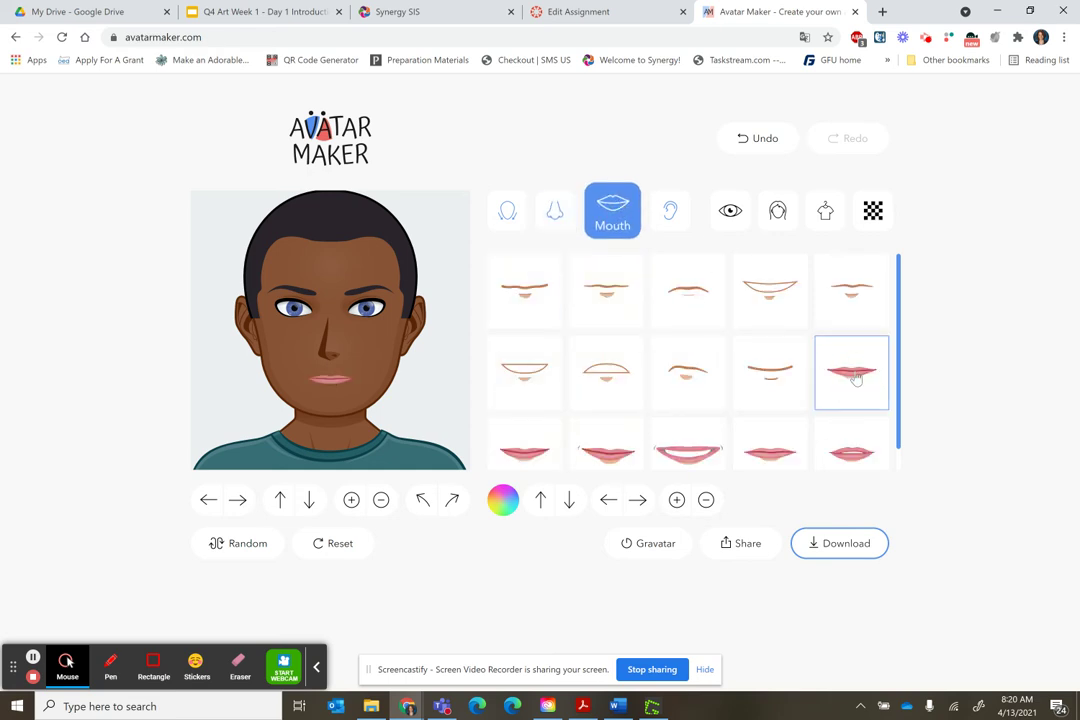
pyautogui.click(503, 500)
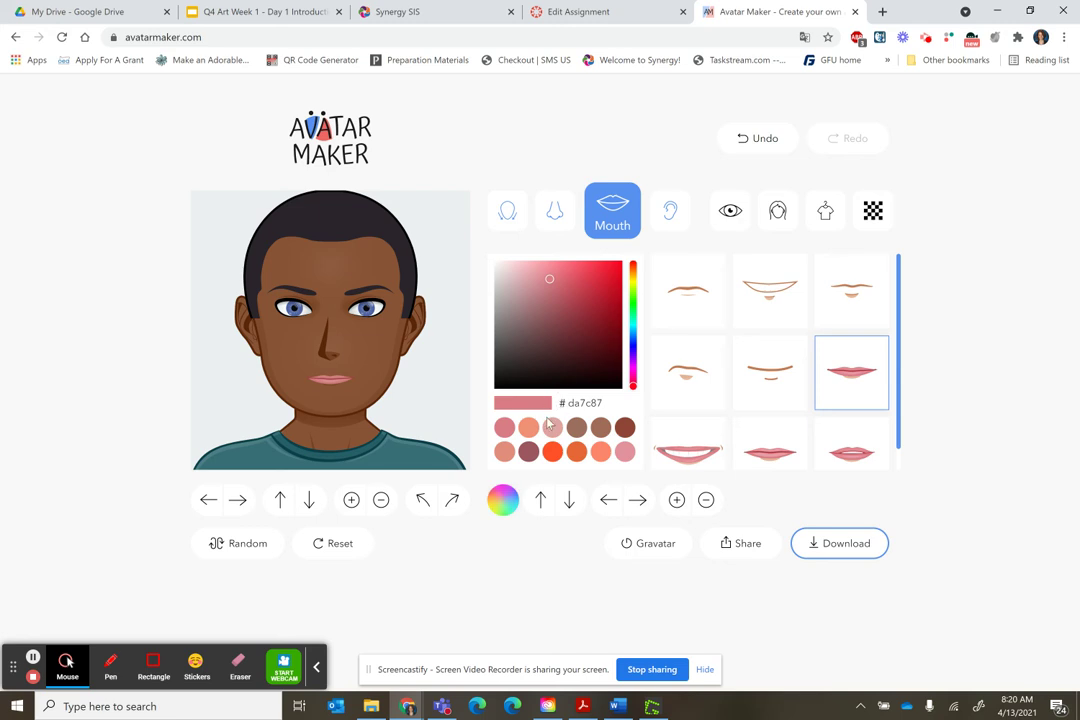
pyautogui.click(600, 428)
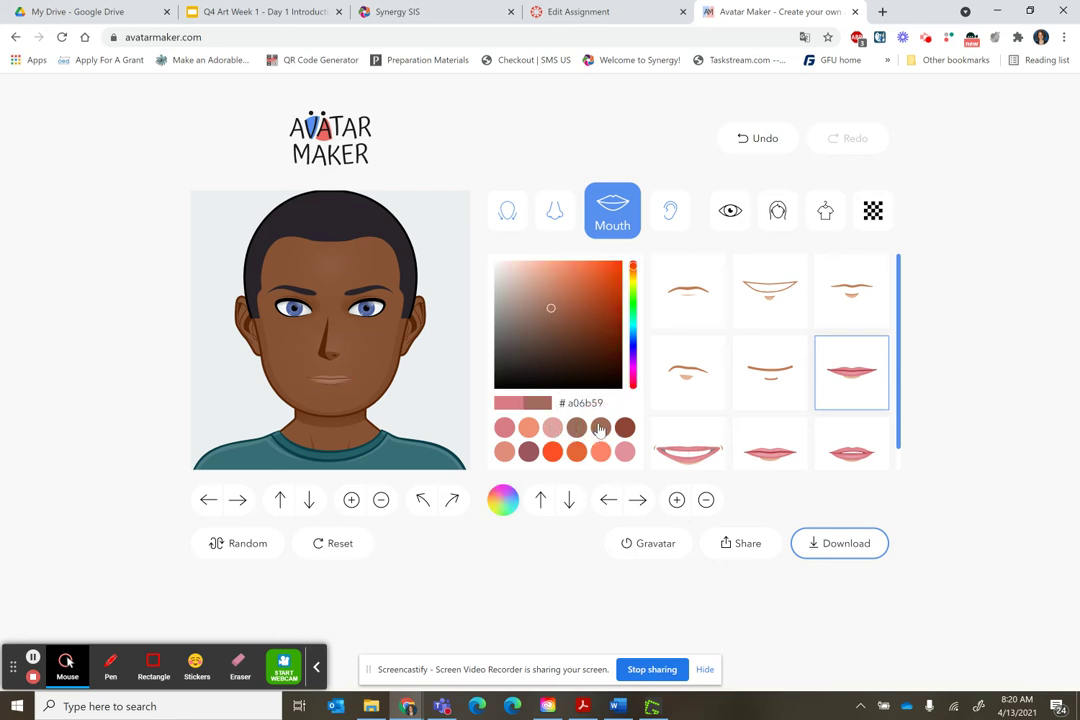
pyautogui.click(670, 210)
pyautogui.click(766, 293)
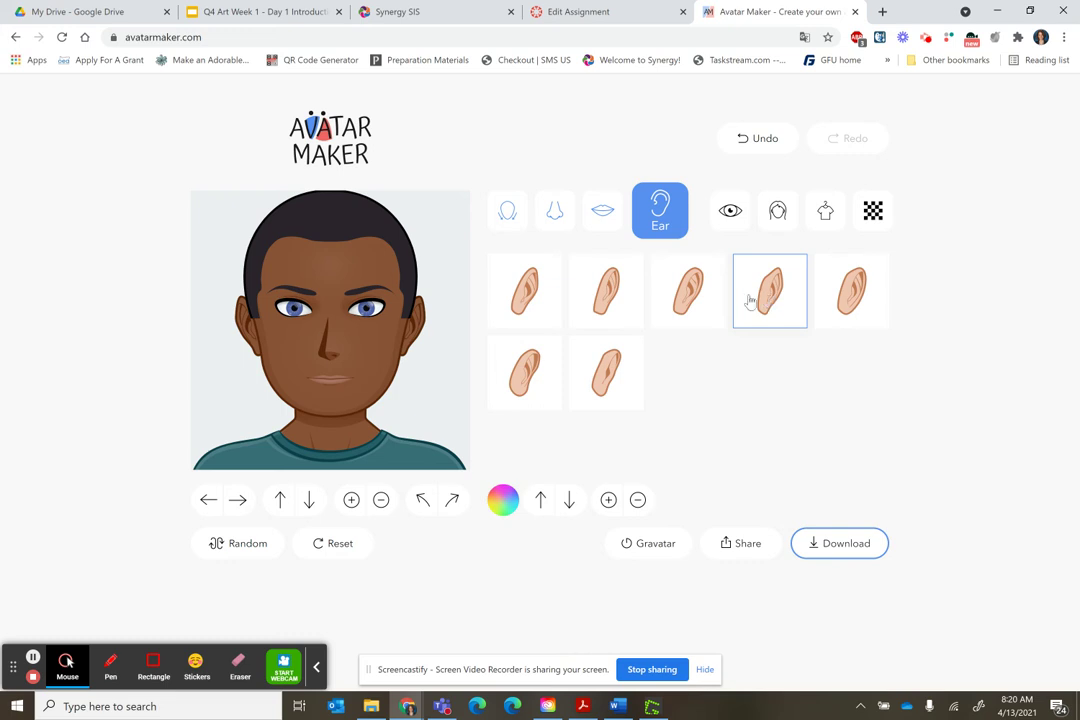
# Step: Change the eye shape and outline the eyes in red #d34343
pyautogui.click(730, 210)
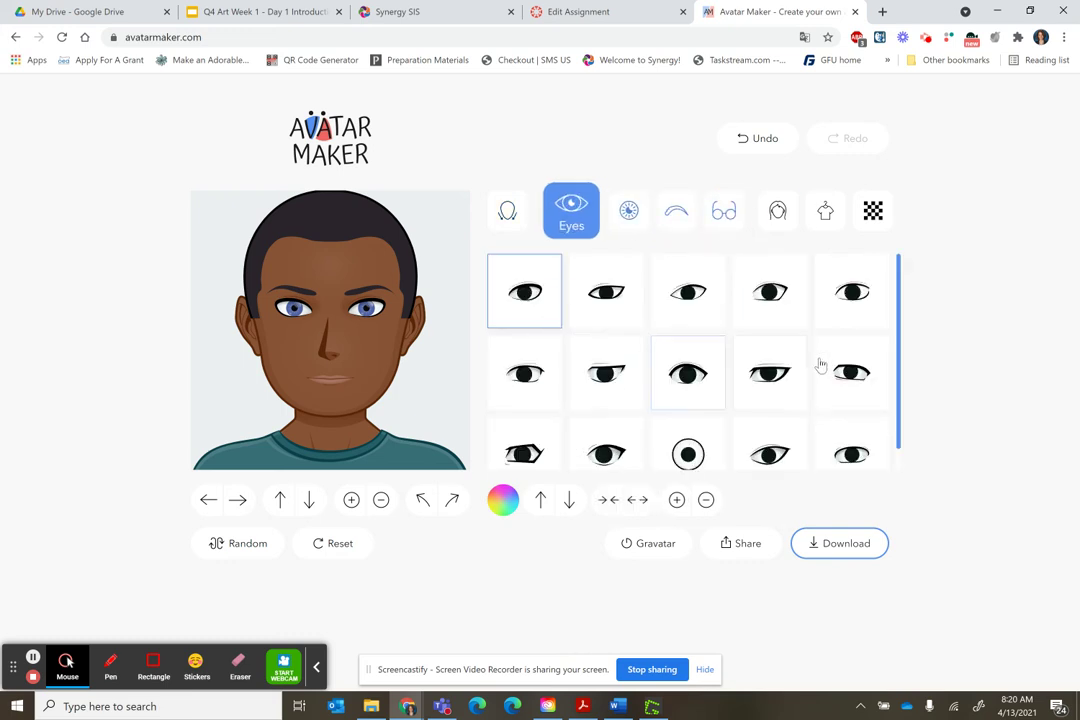
pyautogui.click(687, 374)
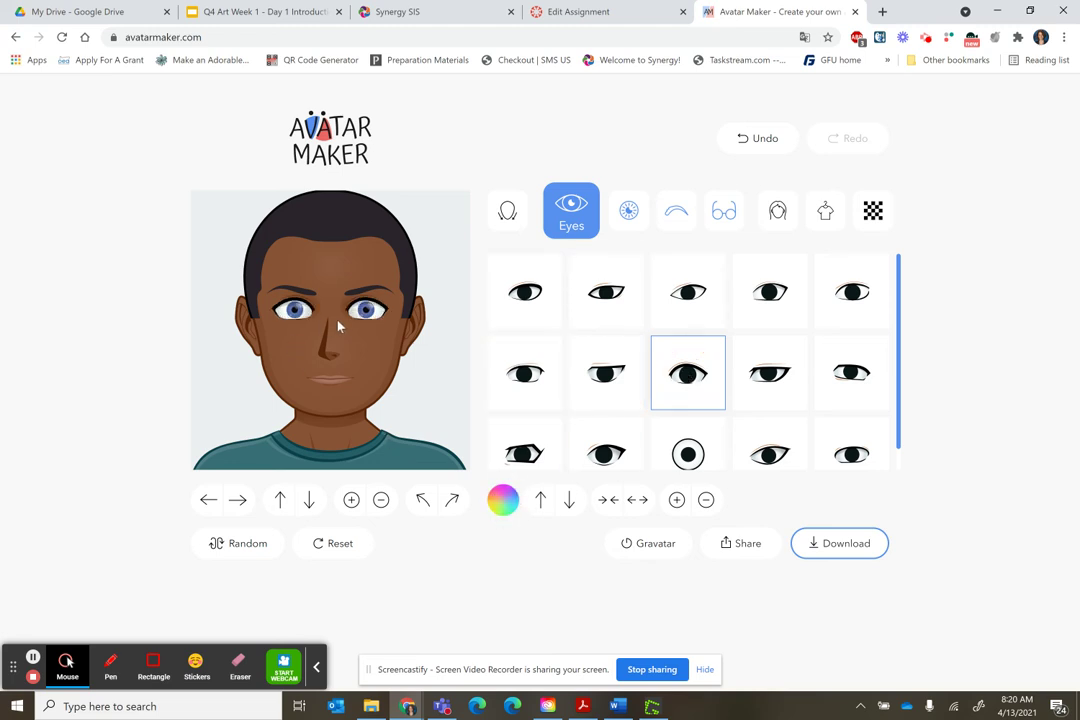
pyautogui.click(503, 499)
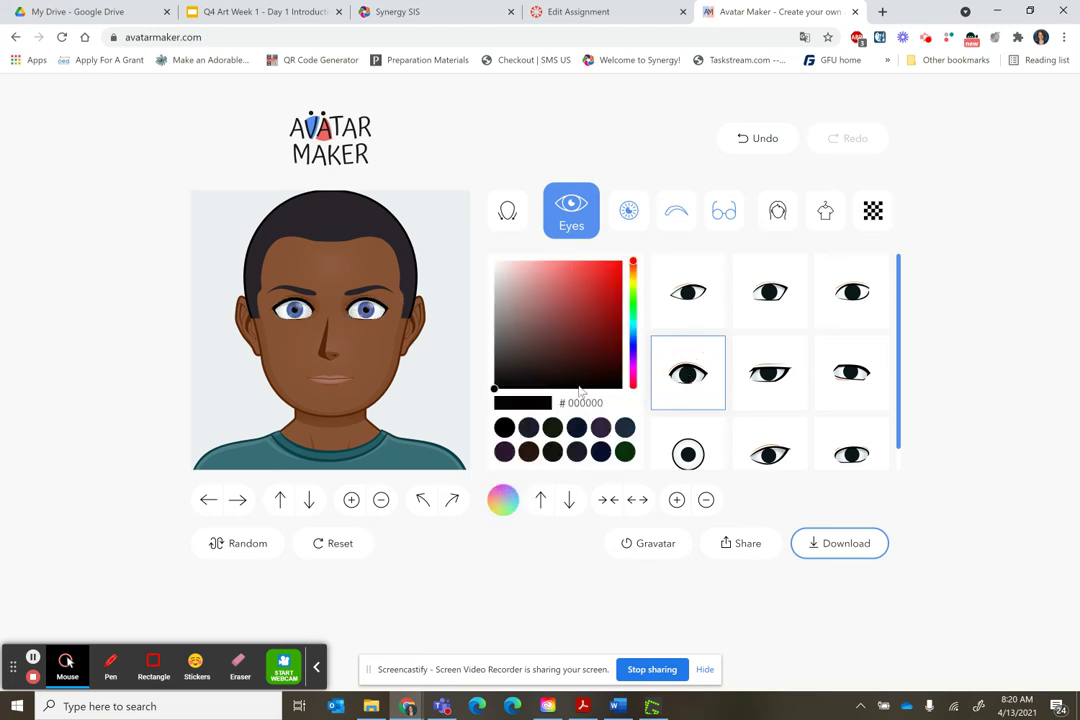
pyautogui.click(581, 283)
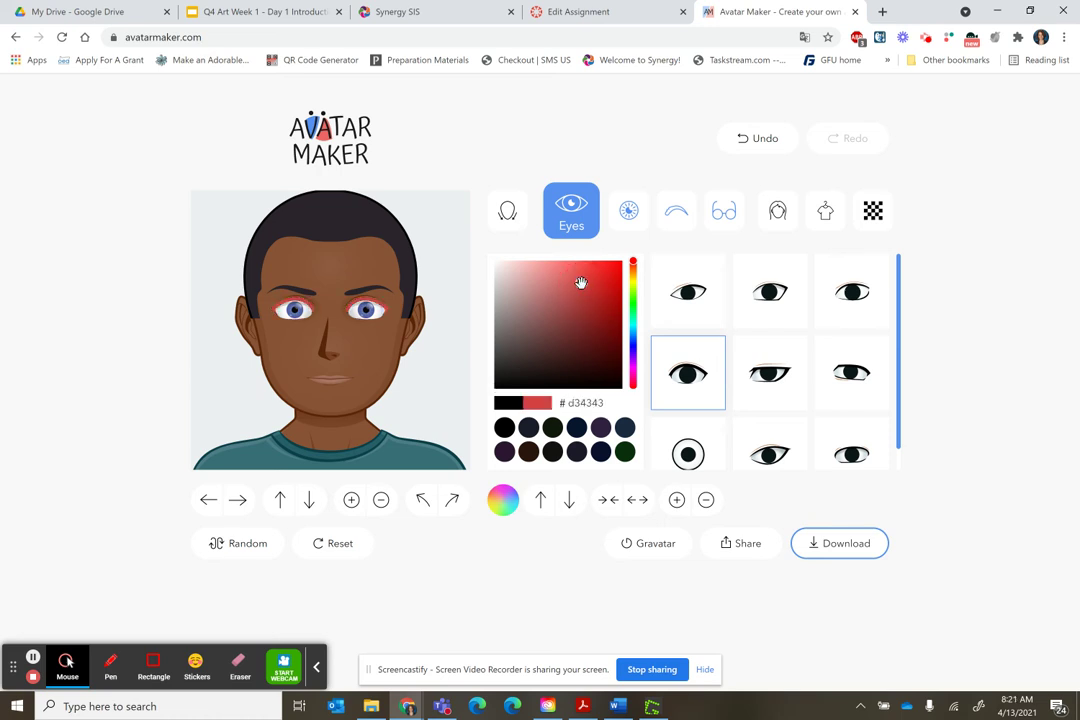
# Step: Pick a new iris style and colour the irises dark grey
pyautogui.click(629, 210)
pyautogui.click(606, 372)
pyautogui.click(505, 497)
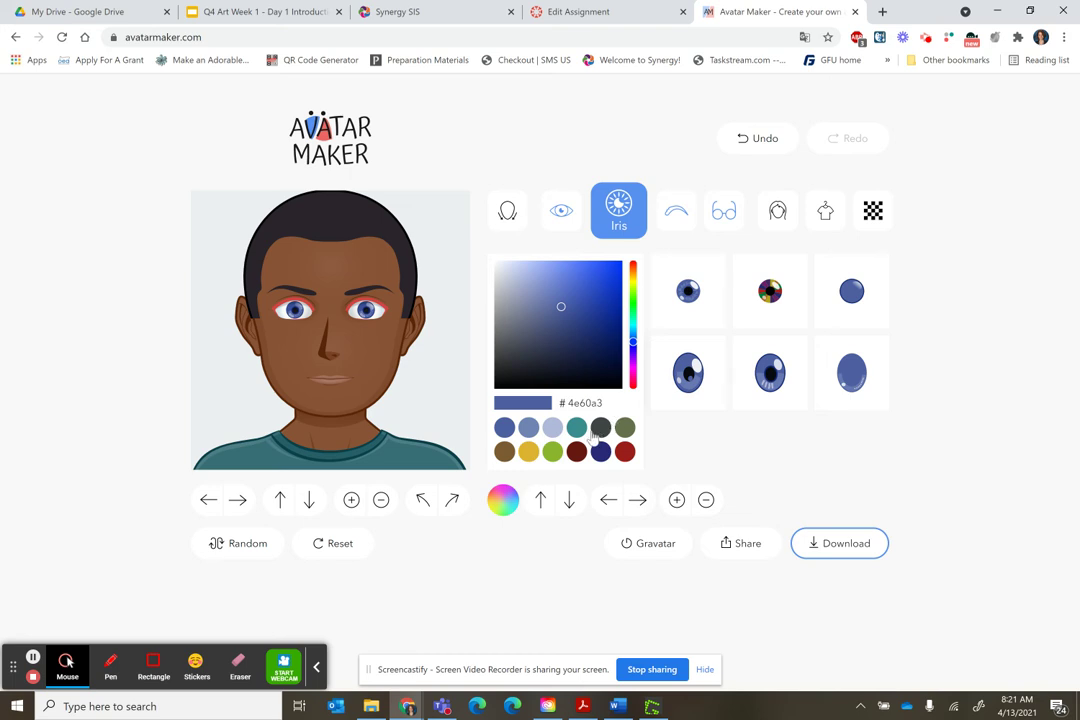
pyautogui.click(595, 431)
pyautogui.click(676, 210)
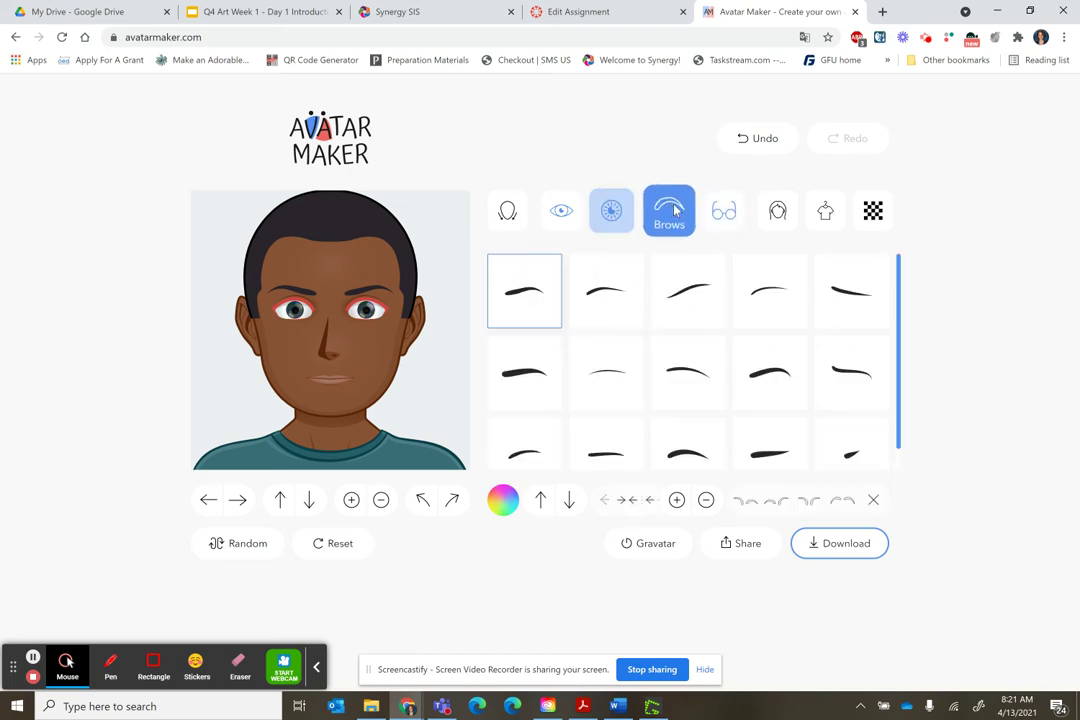
# Step: Give the avatar thick straight eyebrows, the first brow in row two
pyautogui.click(765, 376)
pyautogui.click(700, 291)
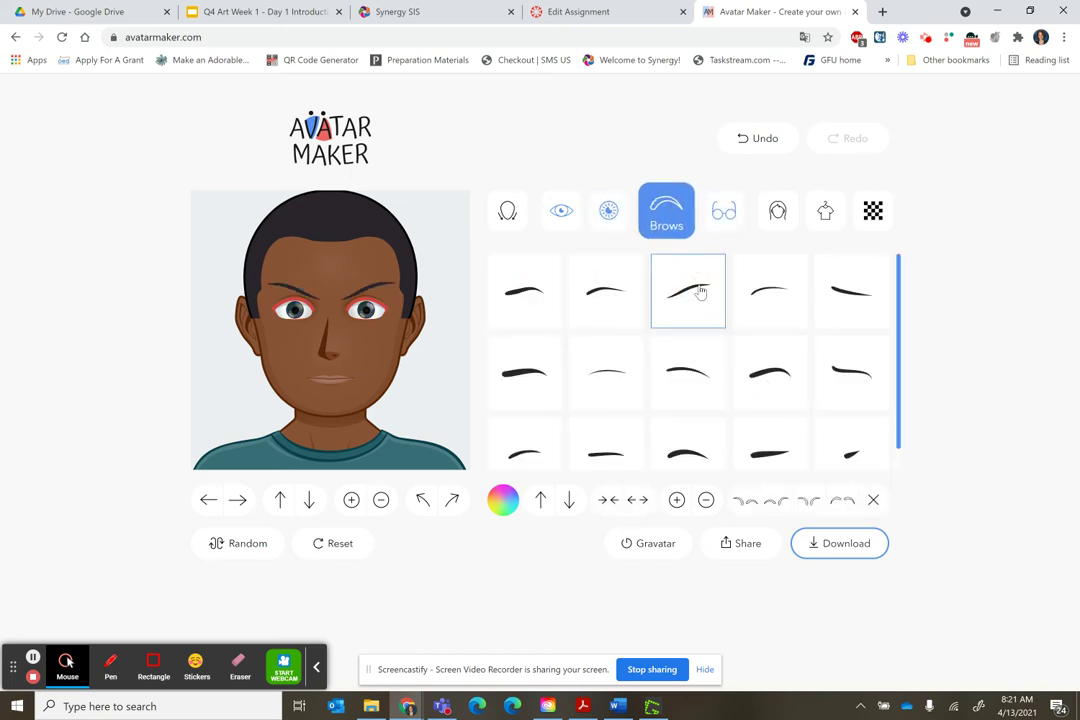
pyautogui.click(518, 375)
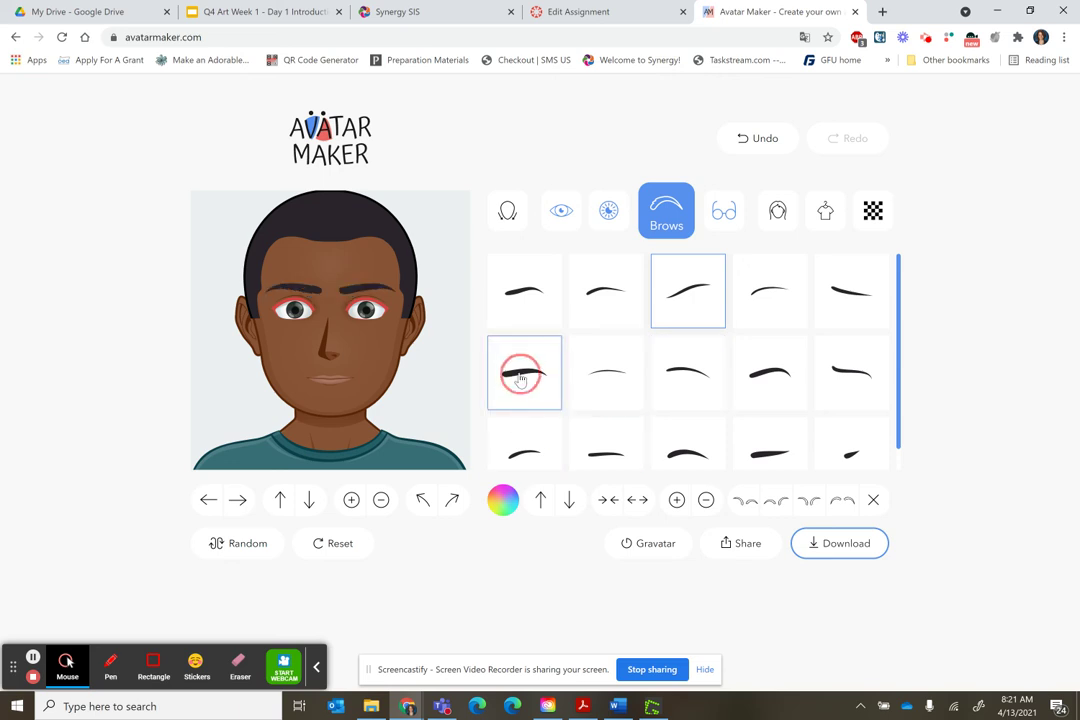
# Step: Put thin rectangular glasses, third in the top row, on the avatar
pyautogui.click(717, 210)
pyautogui.click(851, 452)
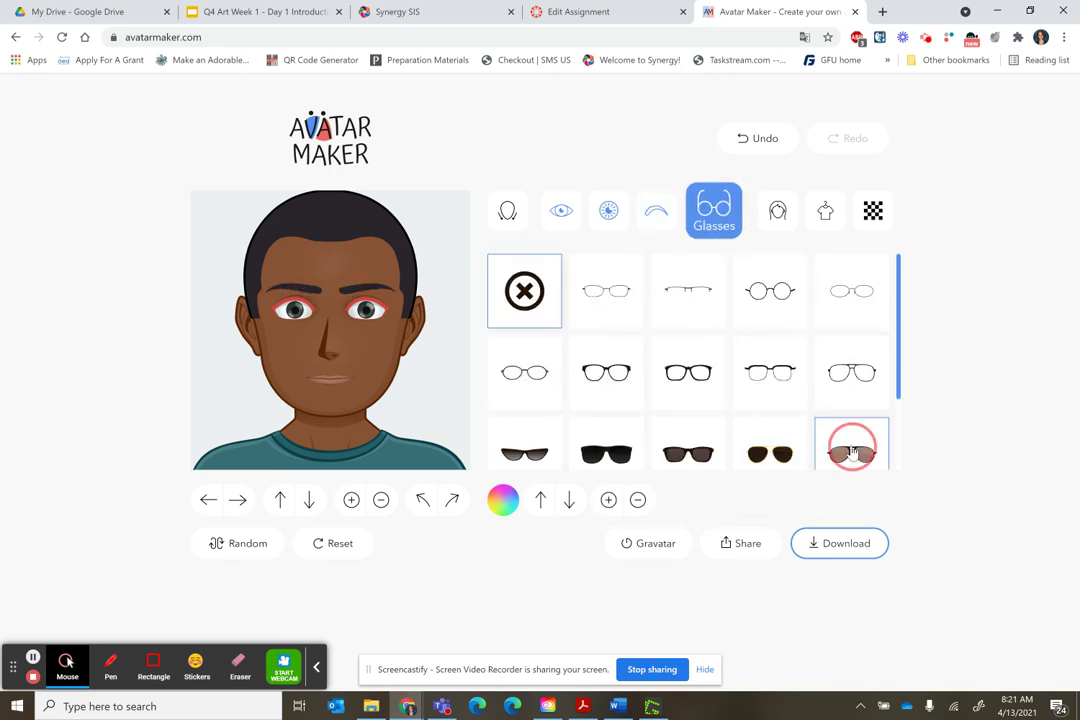
pyautogui.click(686, 288)
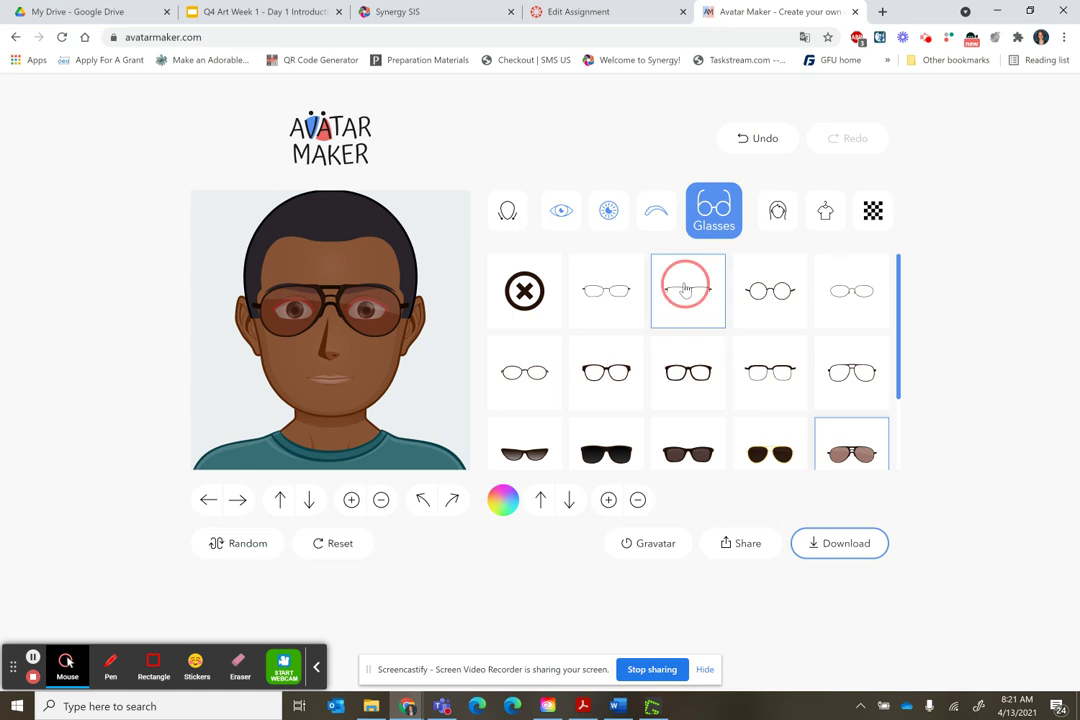
pyautogui.click(775, 213)
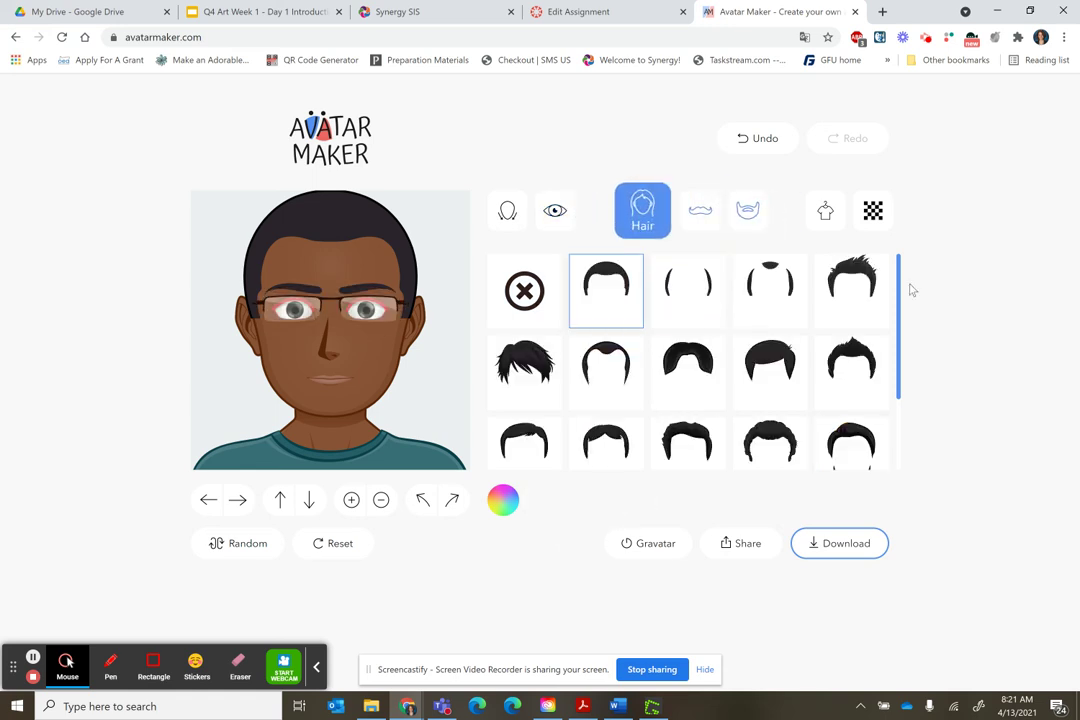
# Step: Give the avatar fuller black hair and a long drooping horseshoe mustache
pyautogui.moveTo(901, 323)
pyautogui.mouseDown()
pyautogui.moveTo(904, 362)
pyautogui.moveTo(903, 300)
pyautogui.mouseUp()
pyautogui.click(615, 428)
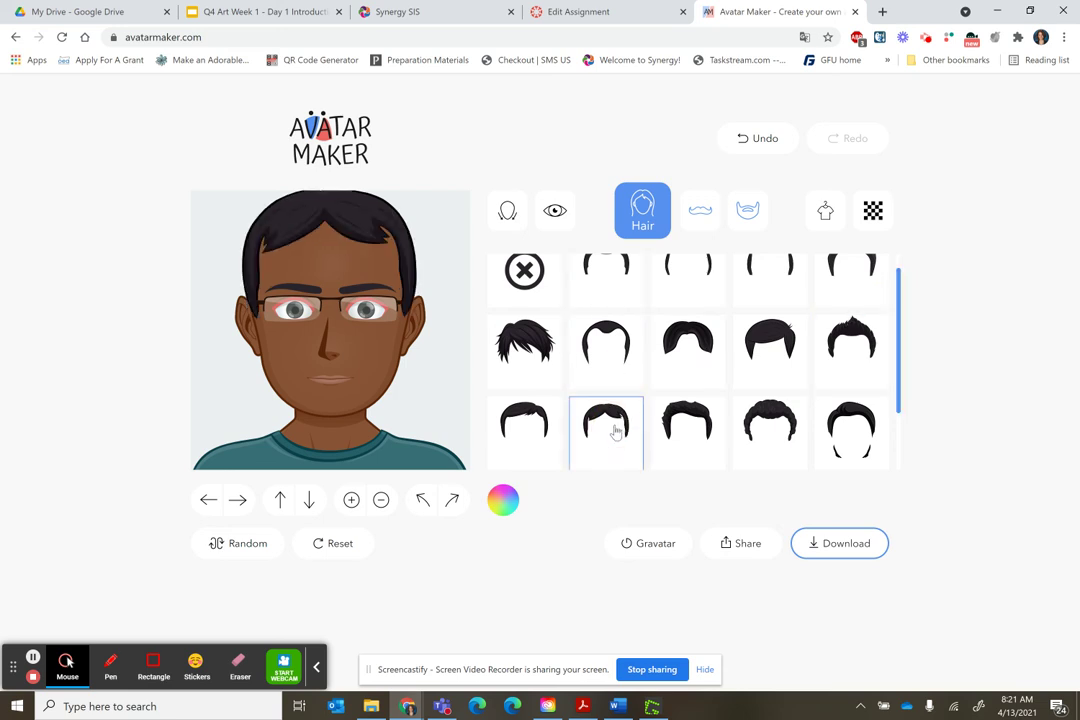
pyautogui.click(700, 210)
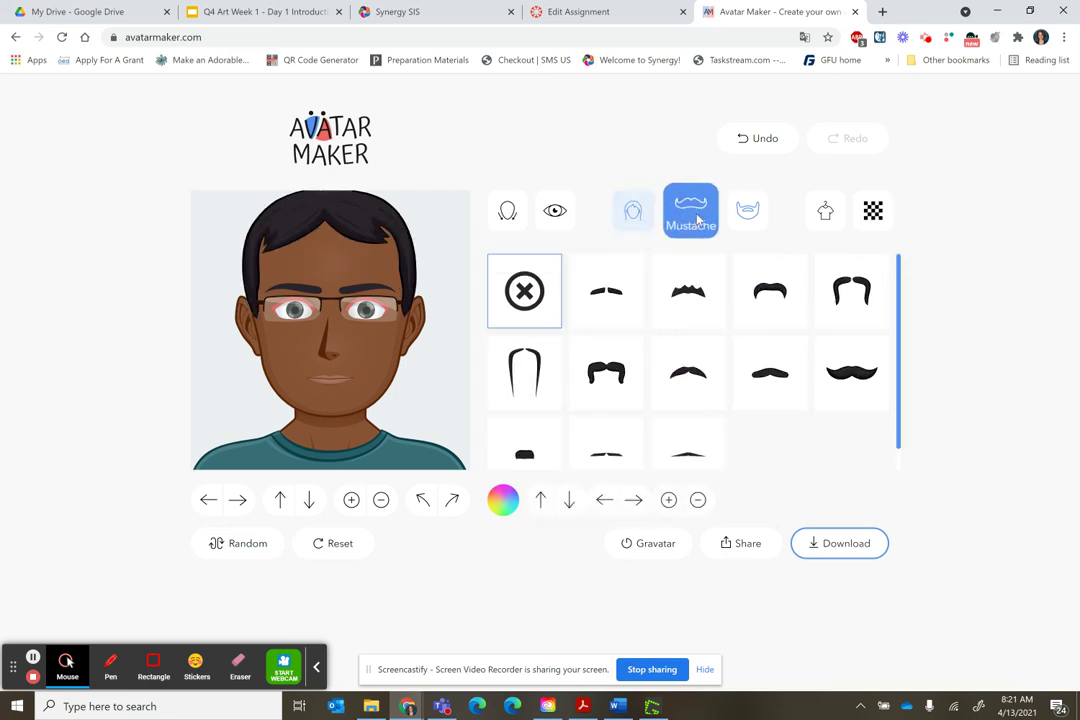
pyautogui.click(587, 398)
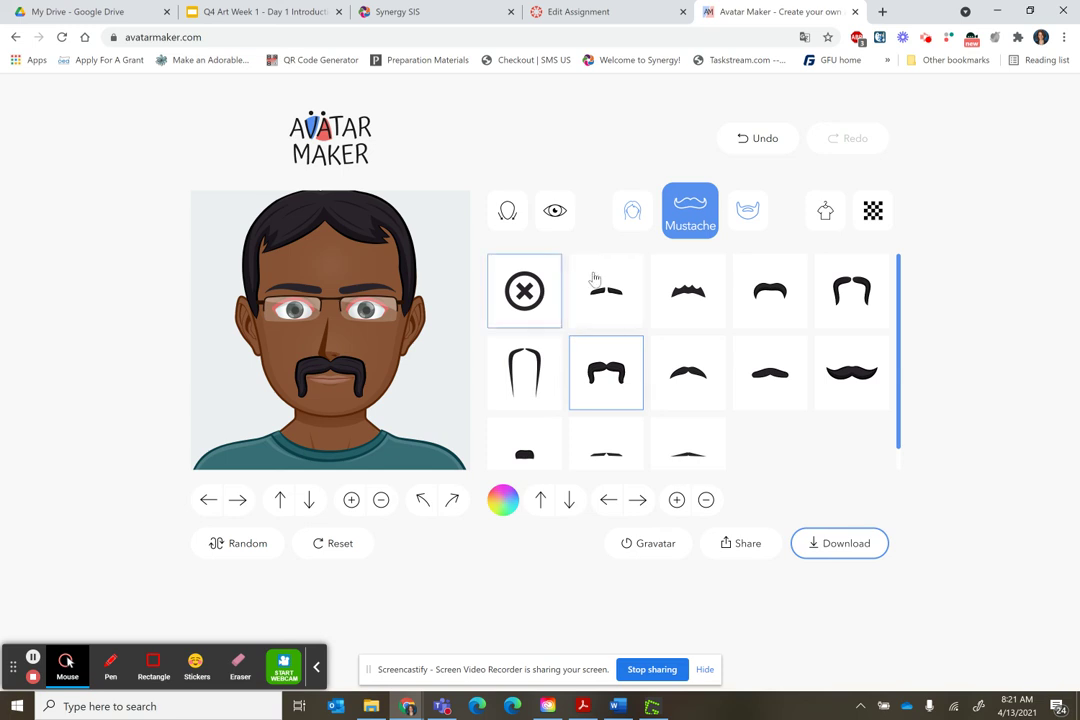
pyautogui.click(628, 291)
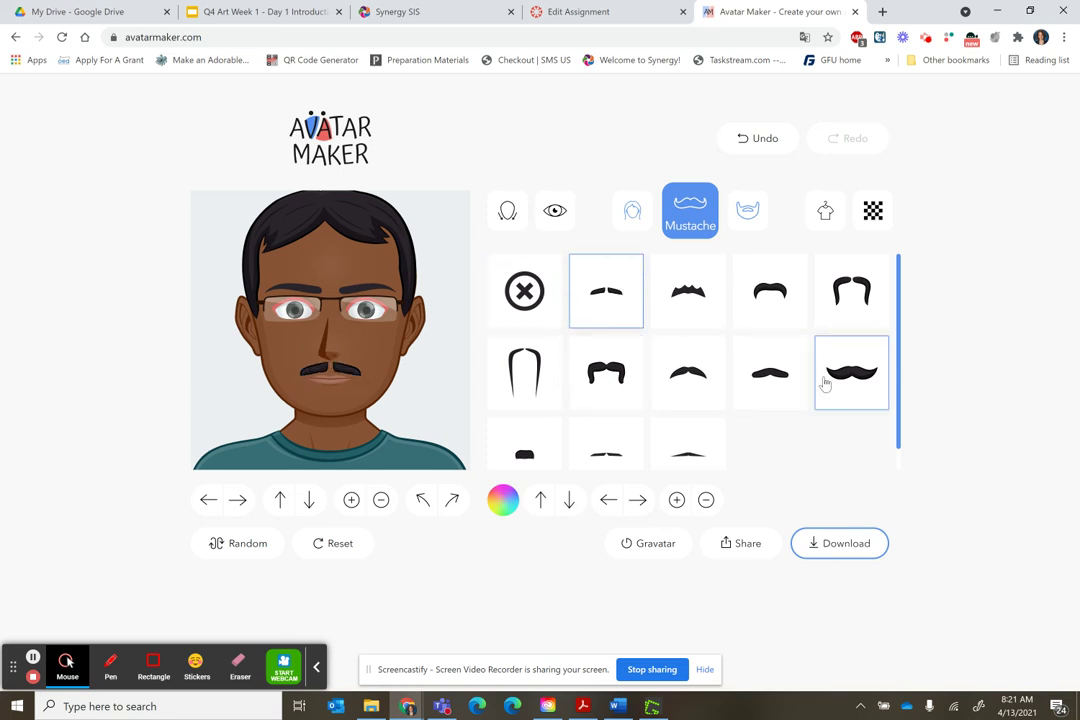
pyautogui.click(851, 291)
pyautogui.click(745, 207)
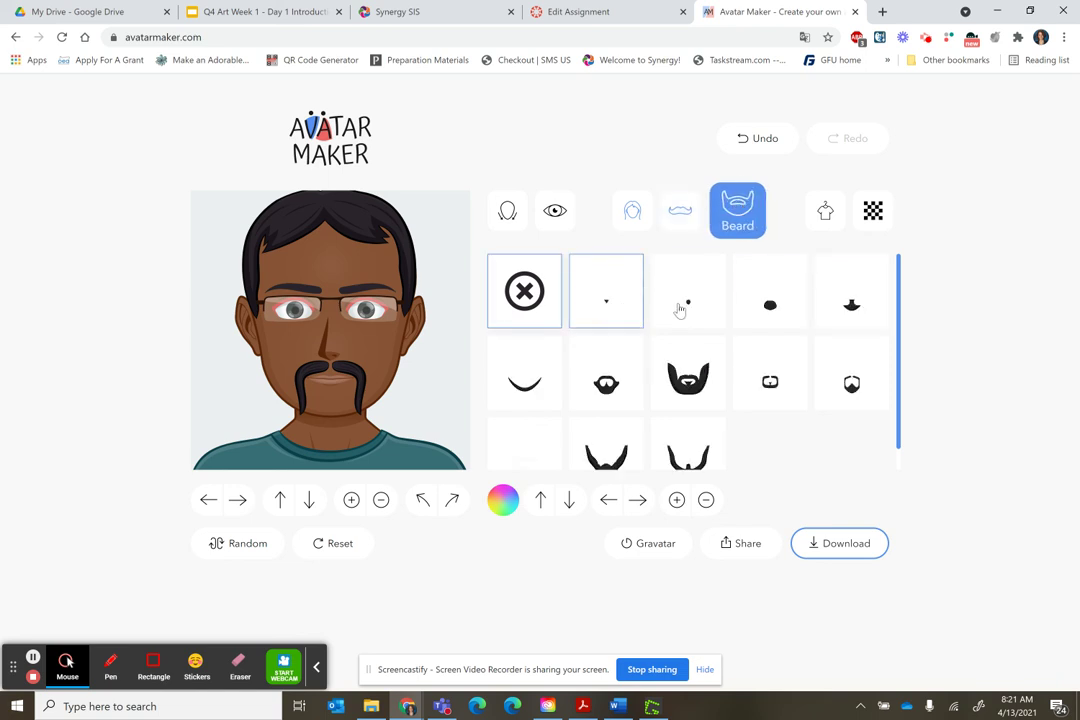
# Step: Choose a shirt style in the Clothes options
pyautogui.click(829, 210)
pyautogui.click(614, 289)
pyautogui.click(503, 500)
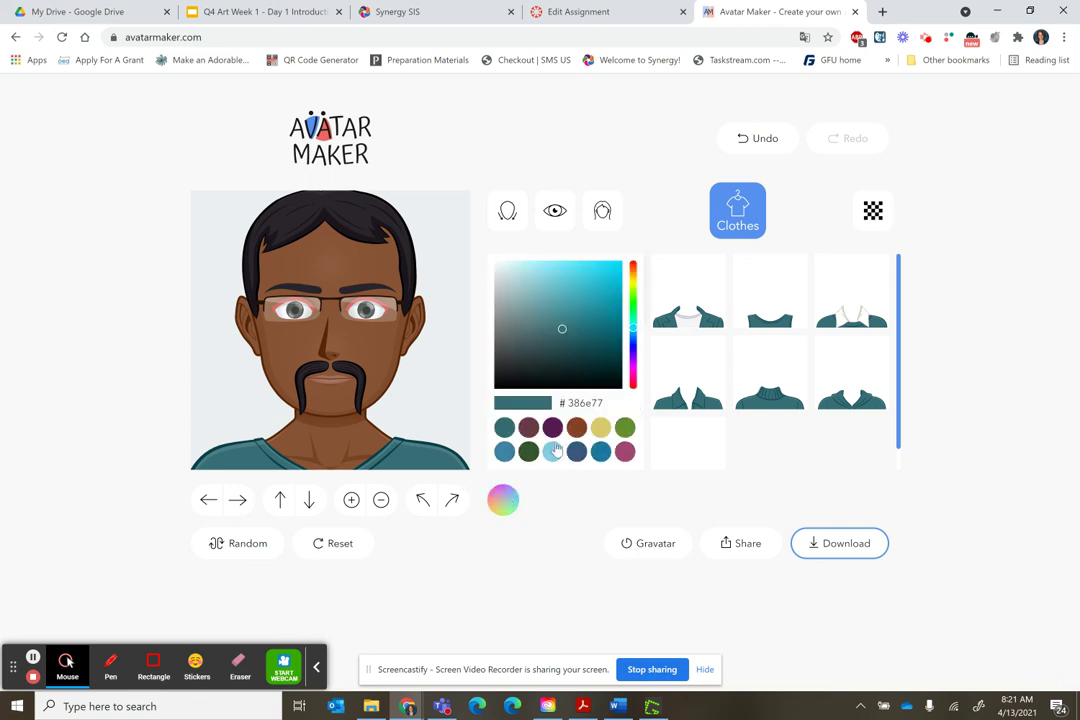
# Step: Make the shirt maroon #6a3a47 and apply the diamond-pattern background
pyautogui.click(528, 427)
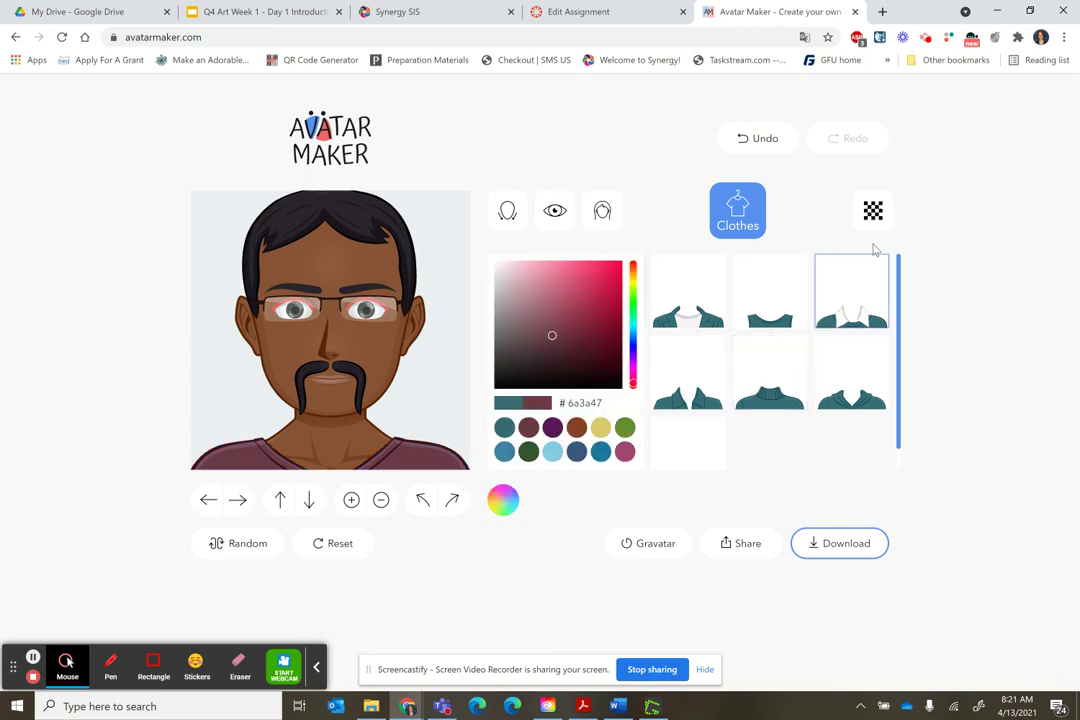
pyautogui.click(872, 205)
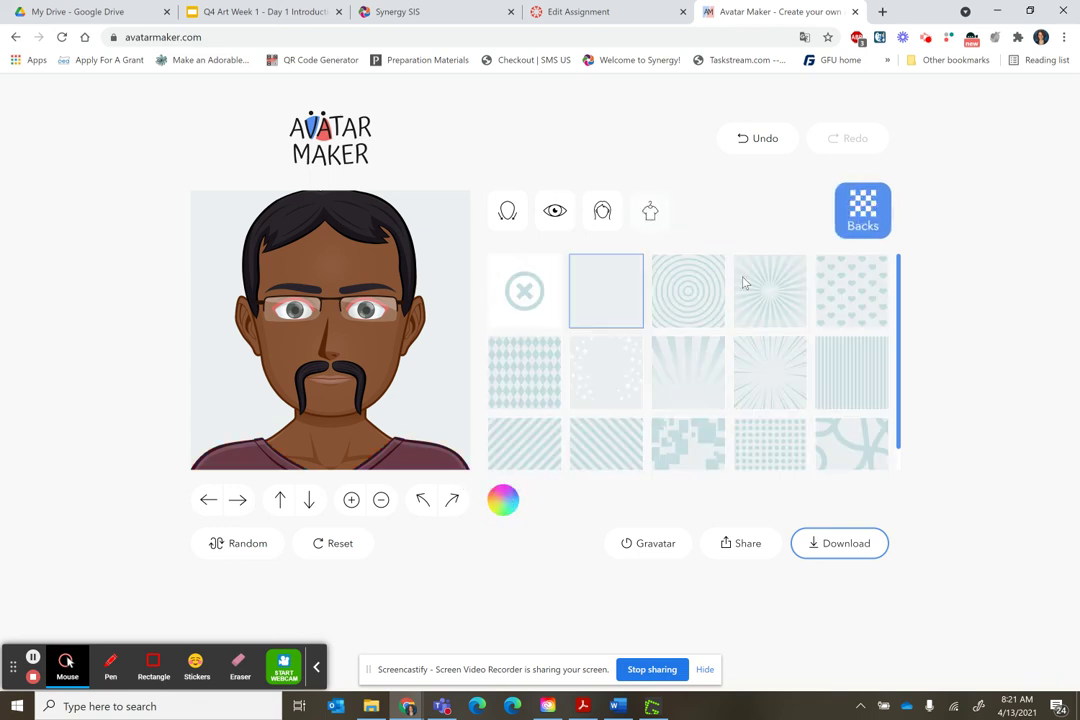
pyautogui.click(527, 373)
# Step: Colour the diamond-pattern background lavender
pyautogui.click(505, 503)
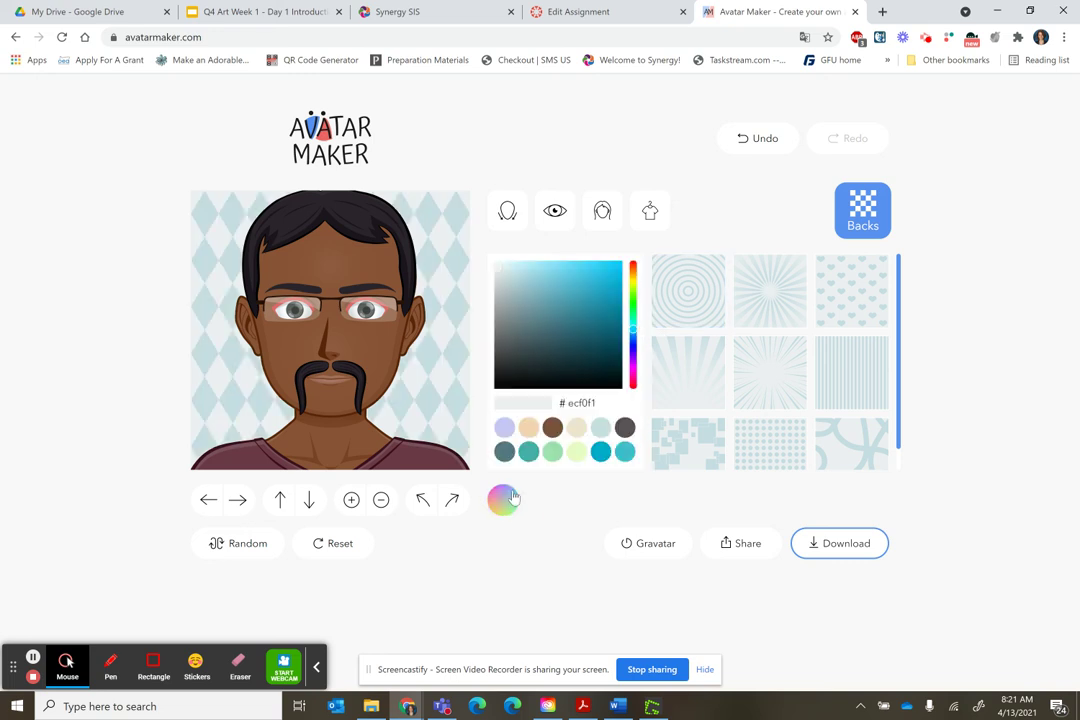
pyautogui.click(503, 428)
pyautogui.click(549, 529)
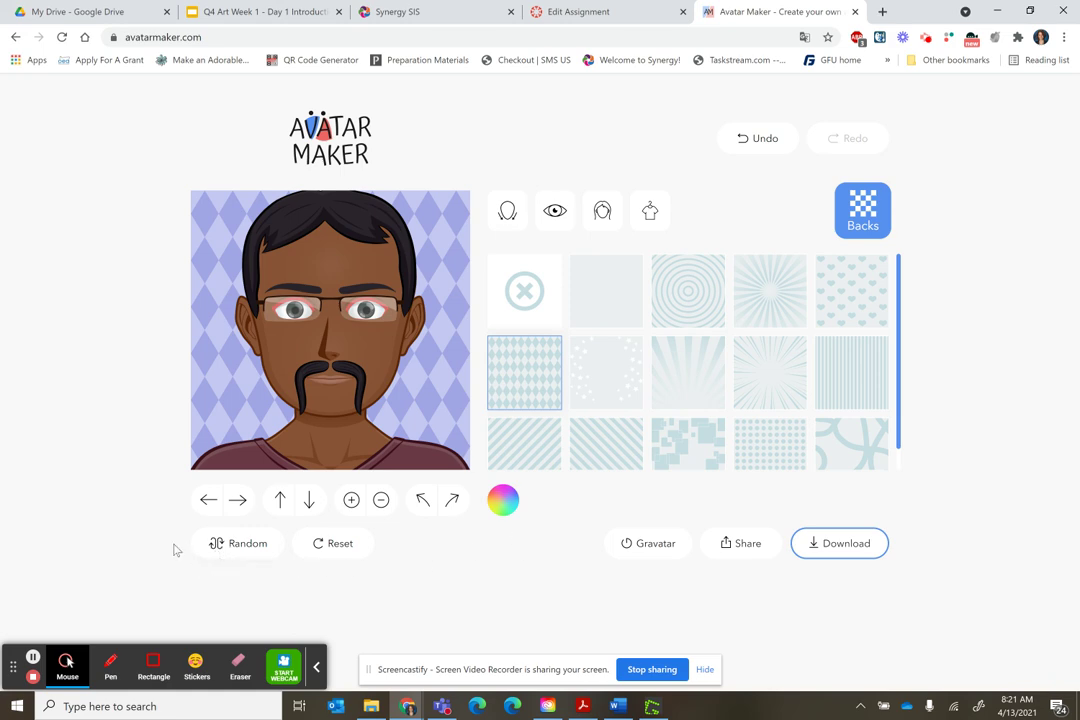
# Step: Randomize the avatar three times, ending with brown hair, orange aviators and a teal sunburst background
pyautogui.click(241, 543)
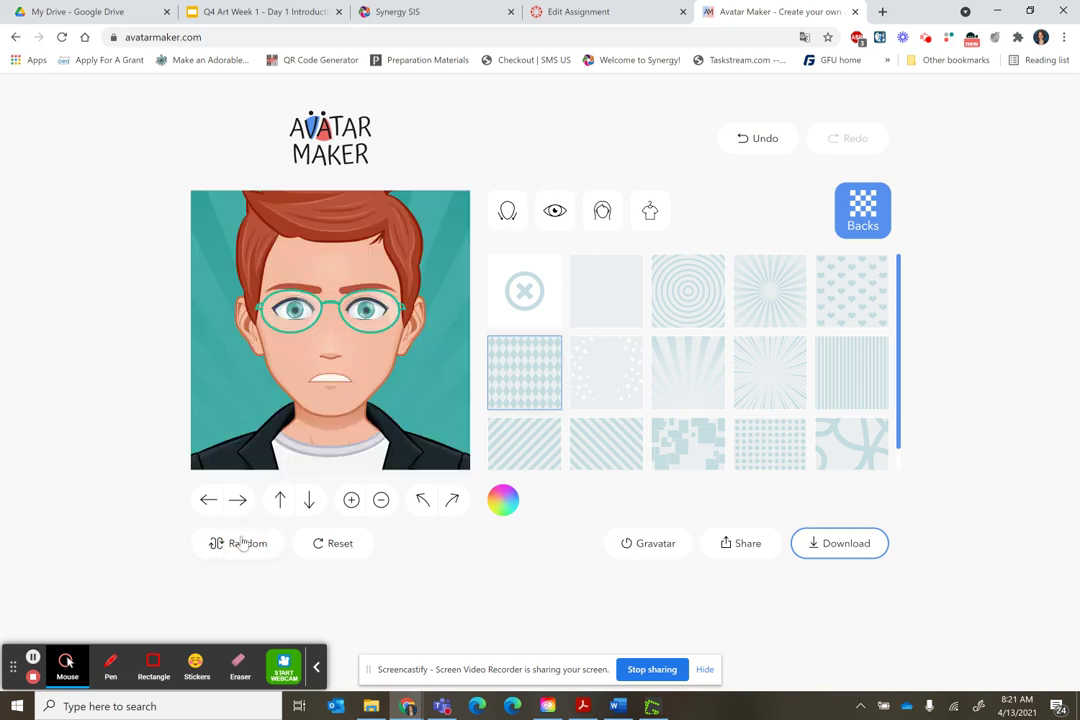
pyautogui.click(241, 543)
pyautogui.click(241, 543)
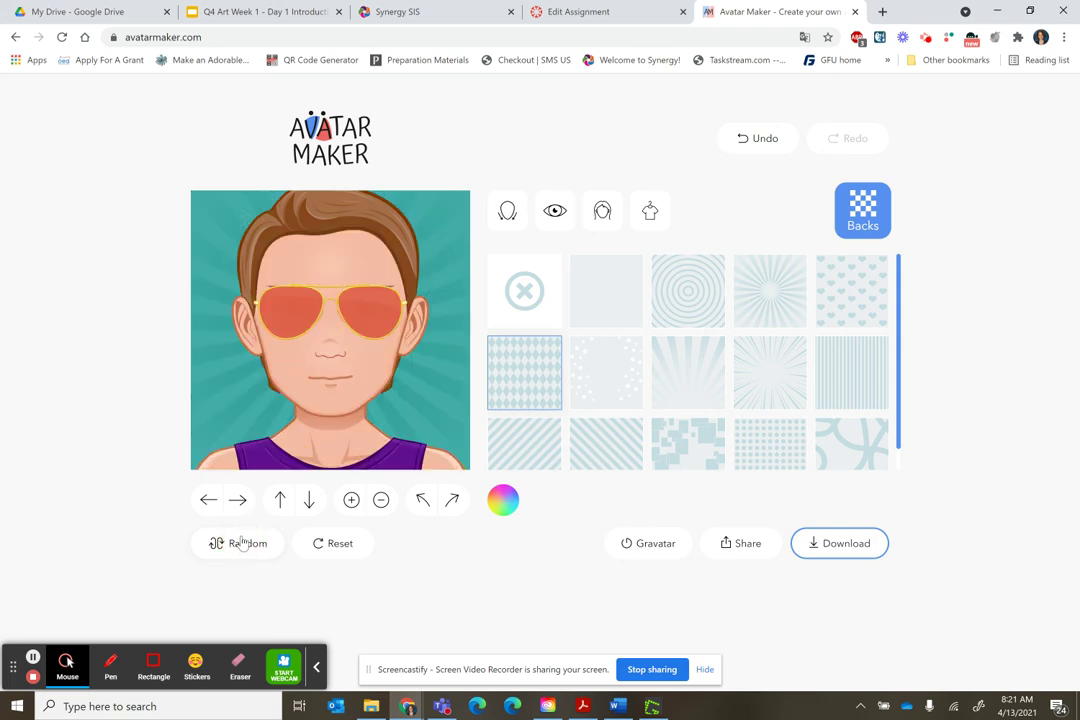